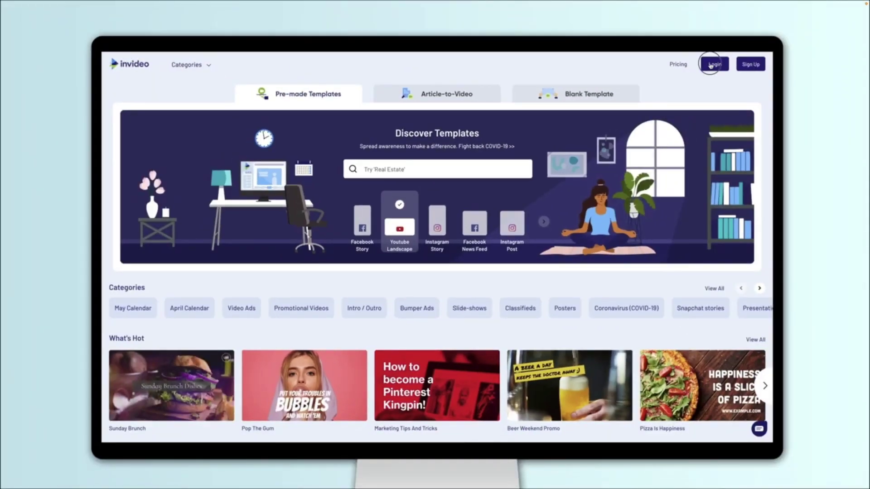
Step: Dismiss the login prompt and start from the Modern Living Offer template
left_click(711, 65)
left_click(437, 326)
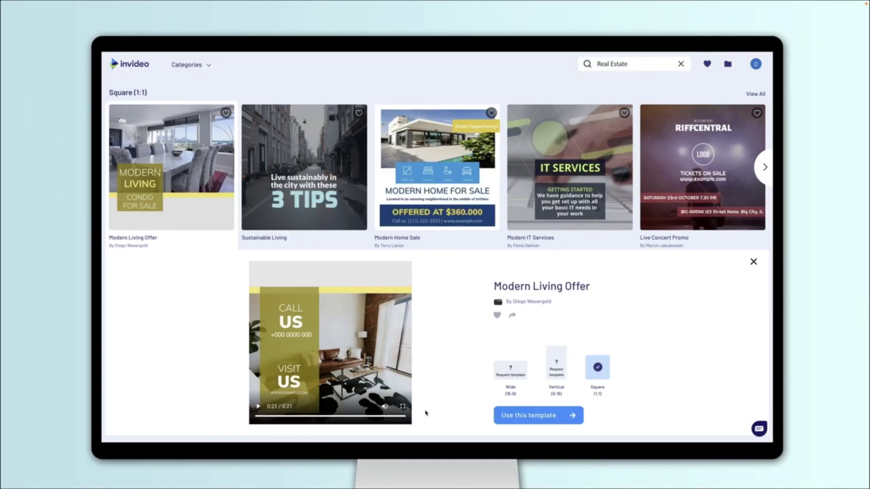
left_click(521, 415)
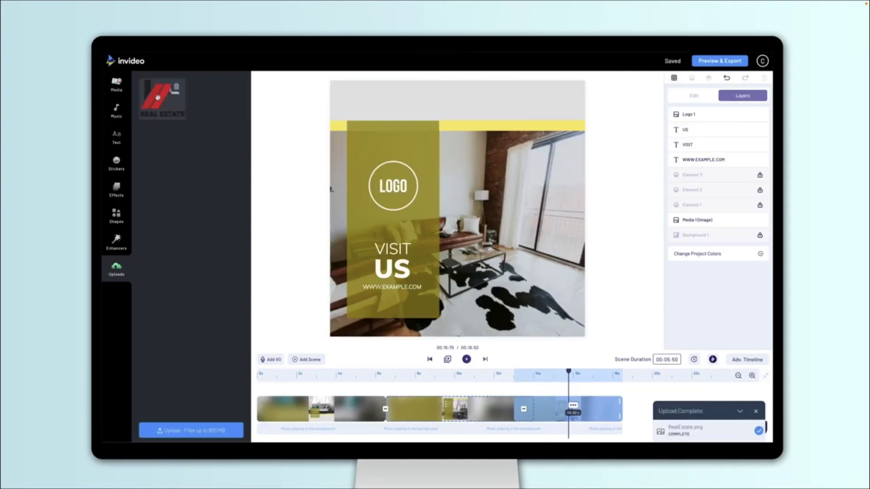
left_click(162, 99)
left_click(392, 287)
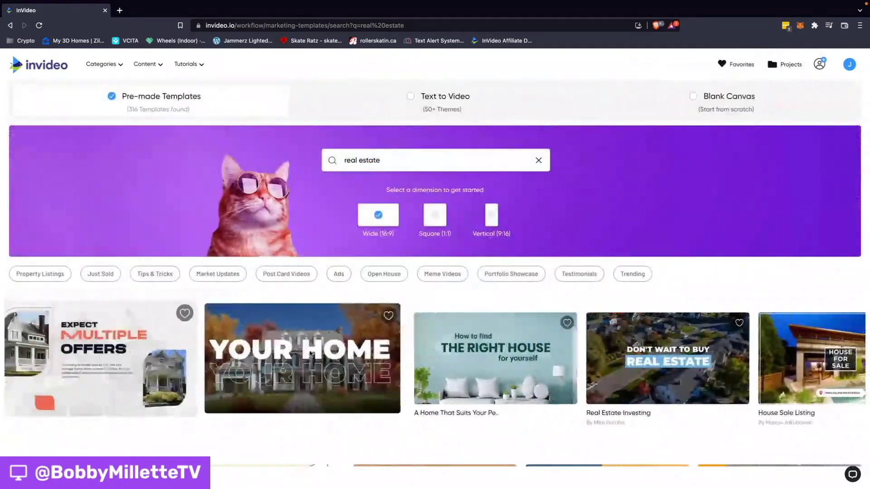
Step: View the List Your Home For Free Ad template details, then browse stock videos
left_click(310, 355)
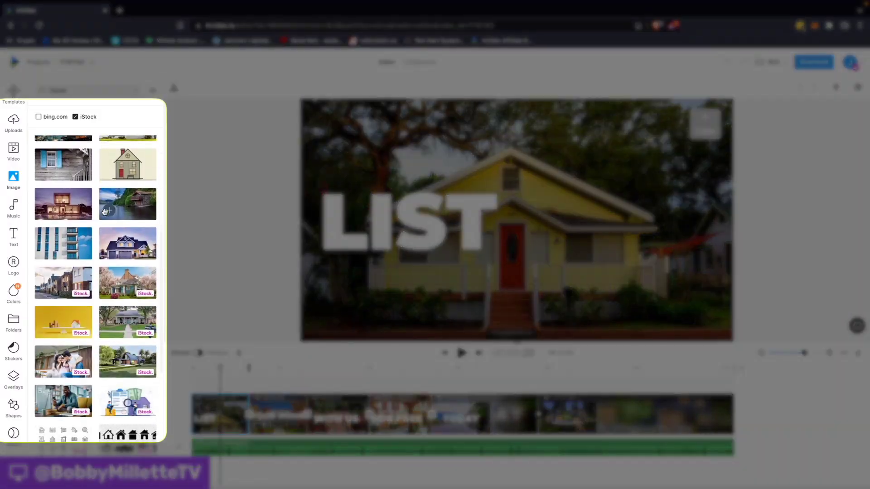
scroll(105, 212, "down", 2)
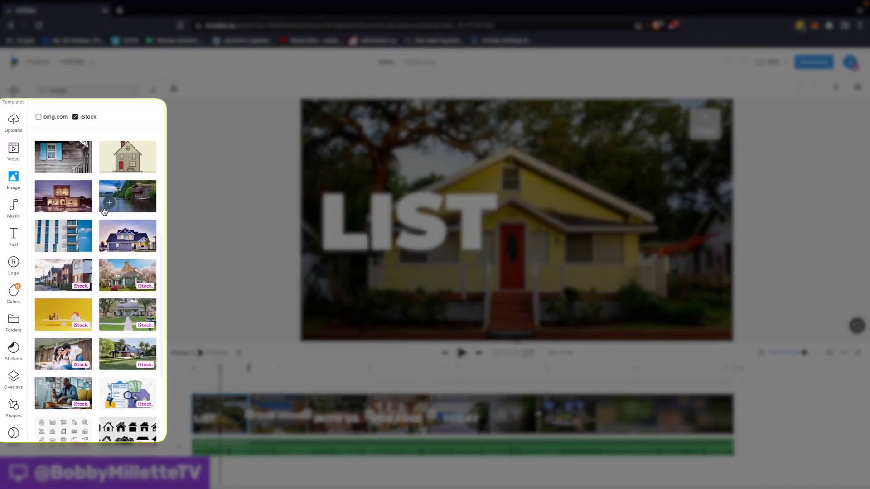
scroll(104, 212, "down", 3)
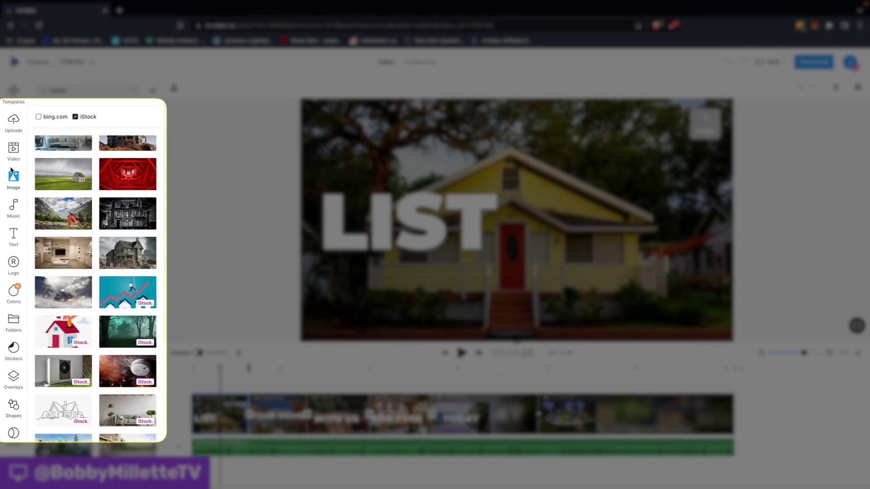
left_click(14, 150)
scroll(97, 207, "down", 6)
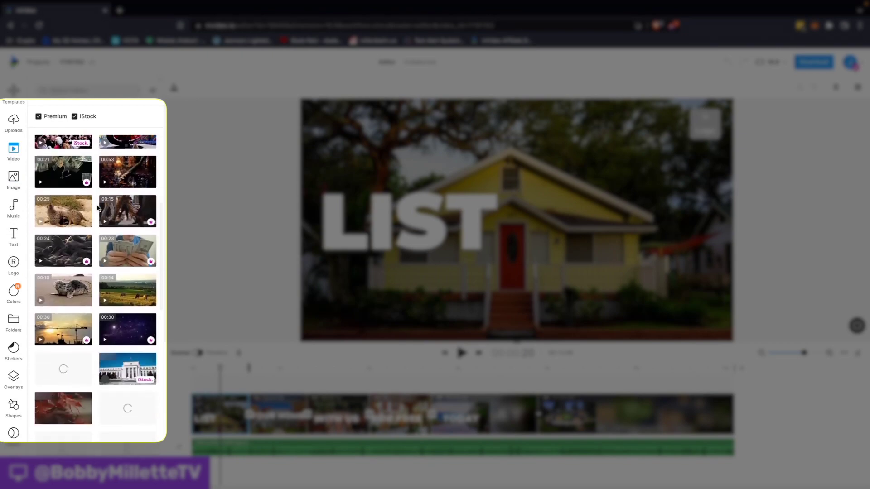
scroll(97, 208, "down", 5)
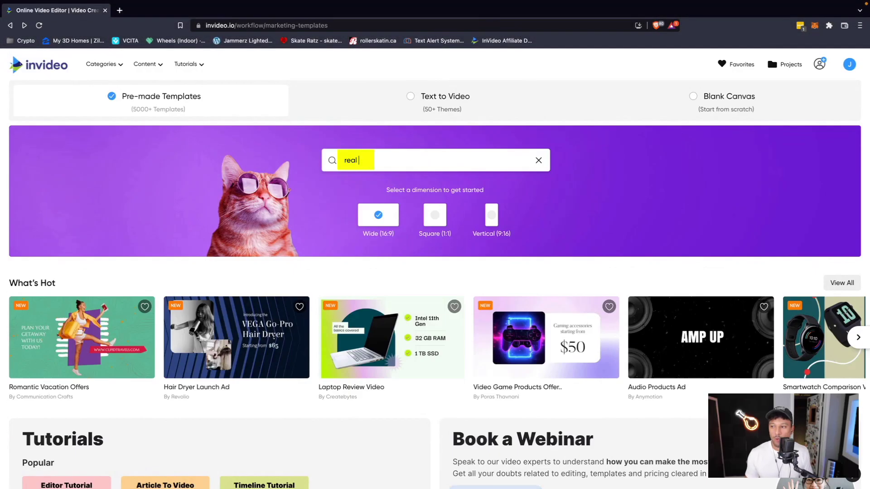
Step: Search 'real estate' (316 Wide results) and try the Property Listings and Just Sold filters
type("estate")
key("Return")
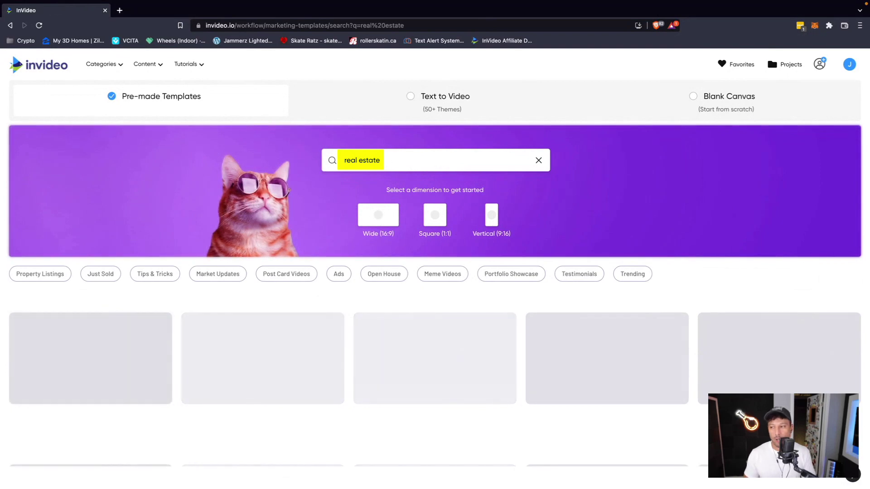
mouse_move(305, 336)
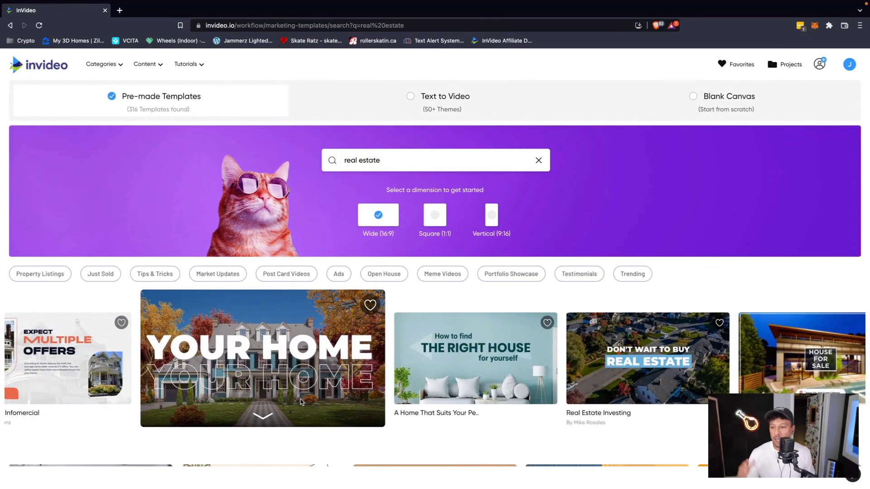
scroll(302, 406, "down", 1)
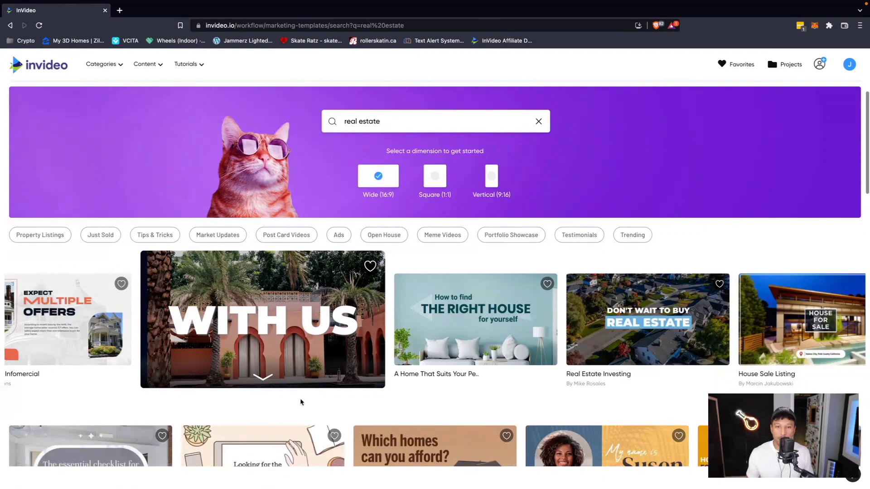
scroll(301, 402, "down", 15)
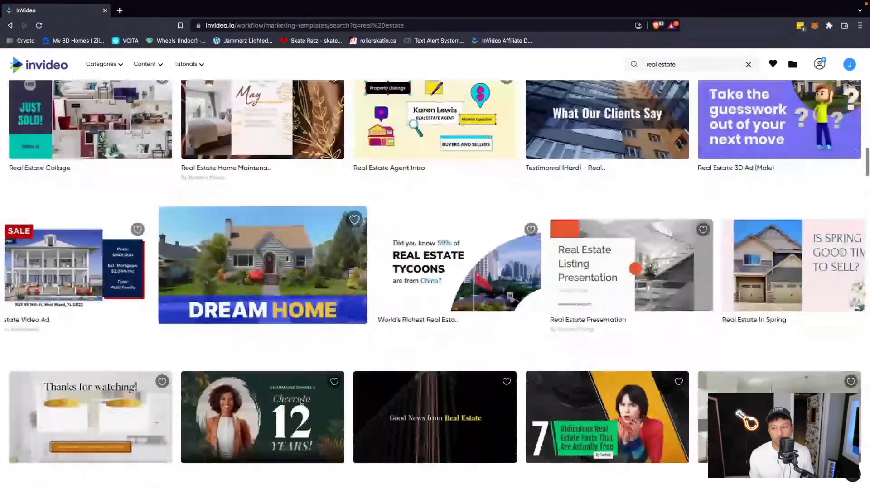
scroll(302, 402, "up", 15)
mouse_move(301, 402)
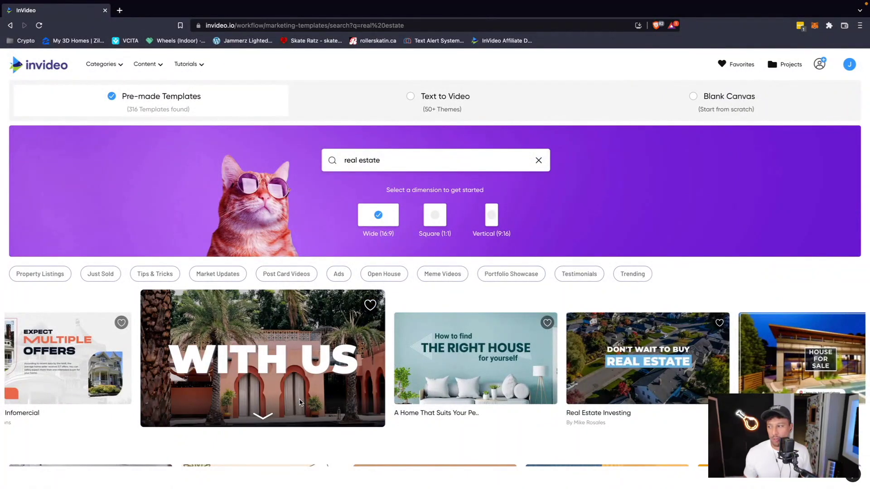
left_click(53, 276)
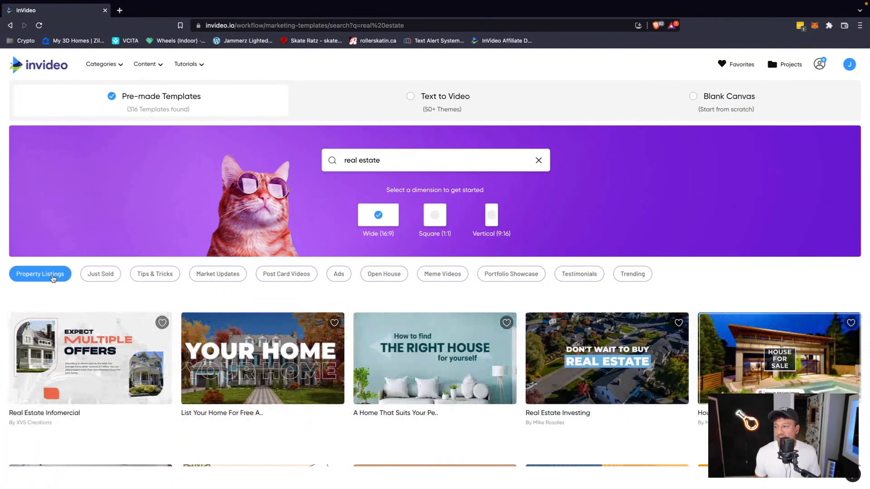
left_click(100, 276)
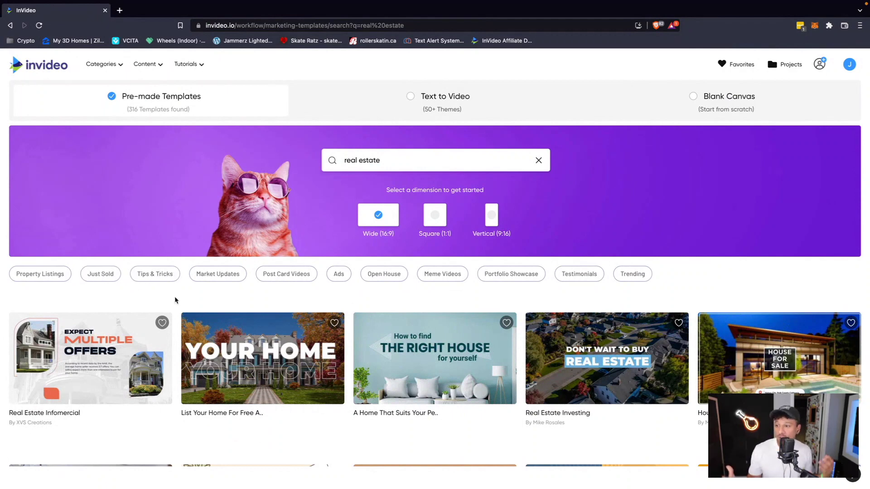
Step: Apply the Open House filter and preview the Open House Minimal Invite card (0:13)
left_click(385, 275)
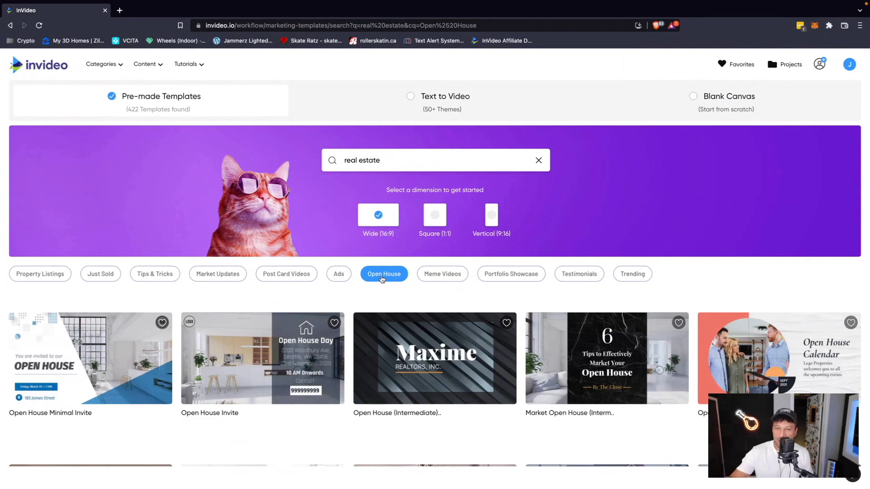
mouse_move(207, 366)
scroll(206, 366, "down", 1)
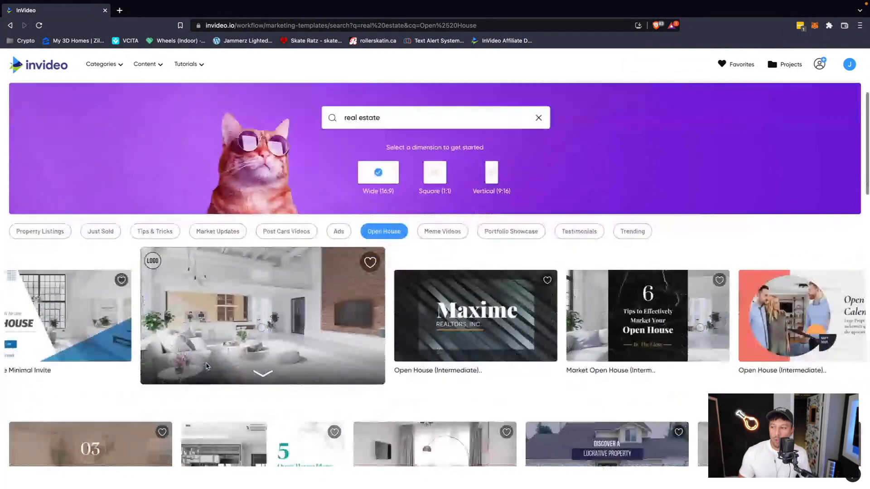
scroll(207, 366, "down", 1)
Step: Open Open House Minimal Invite, compare Vertical 9:16, and start editing in Wide 16:9
mouse_move(469, 300)
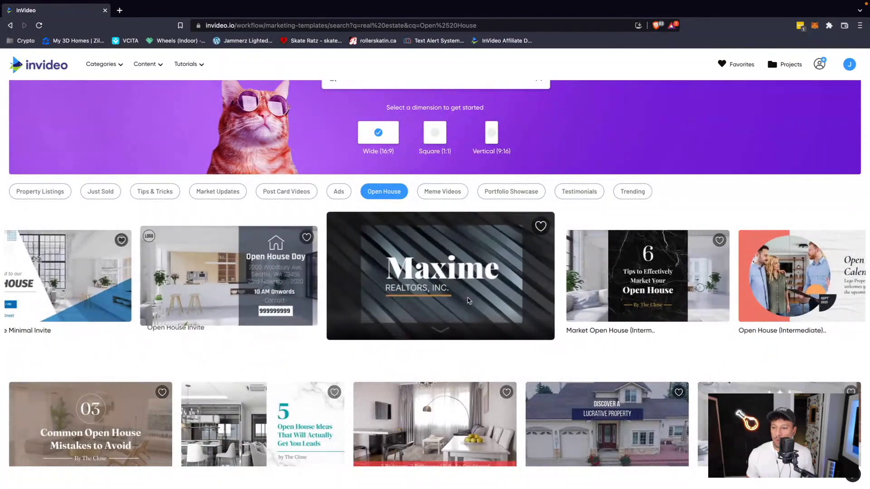
mouse_move(96, 274)
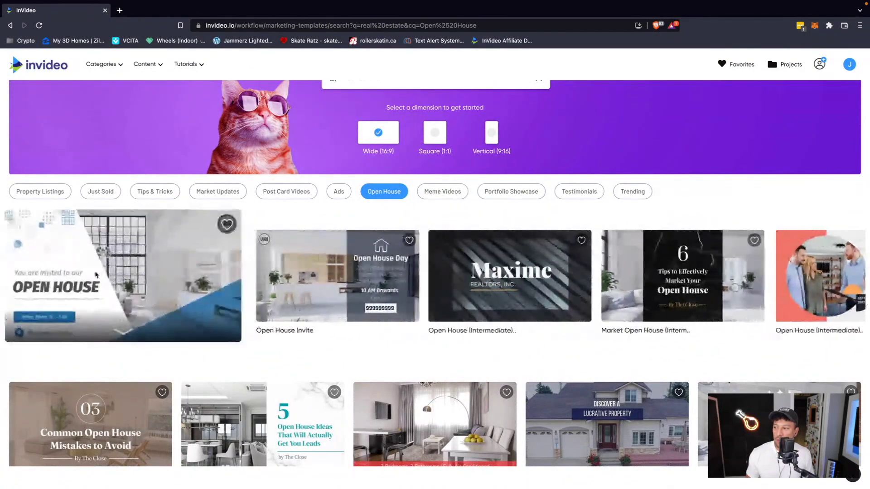
left_click(102, 279)
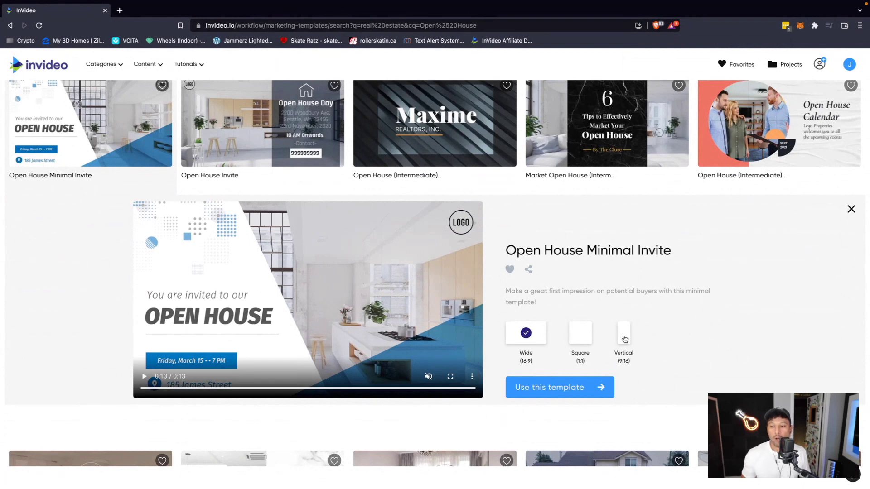
left_click(624, 337)
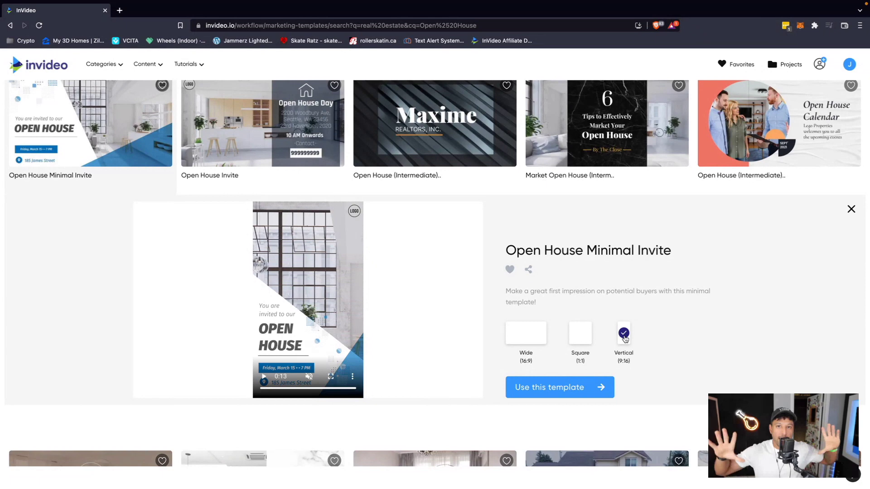
left_click(524, 341)
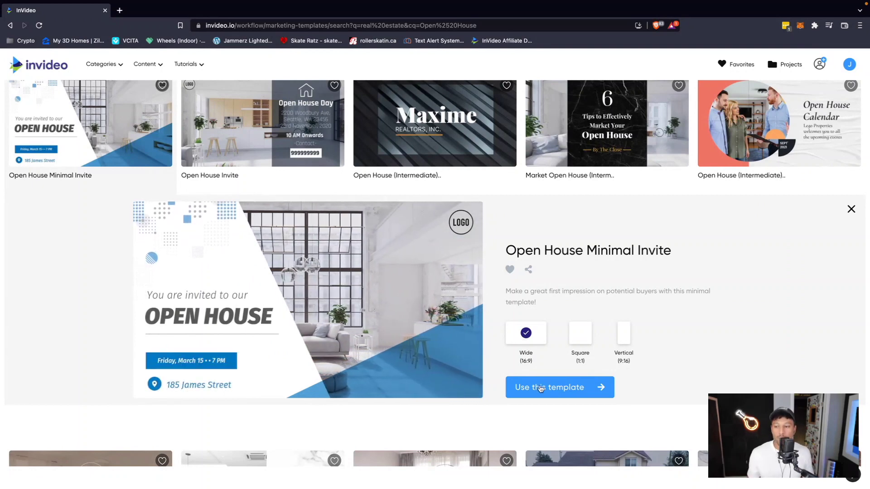
left_click(540, 388)
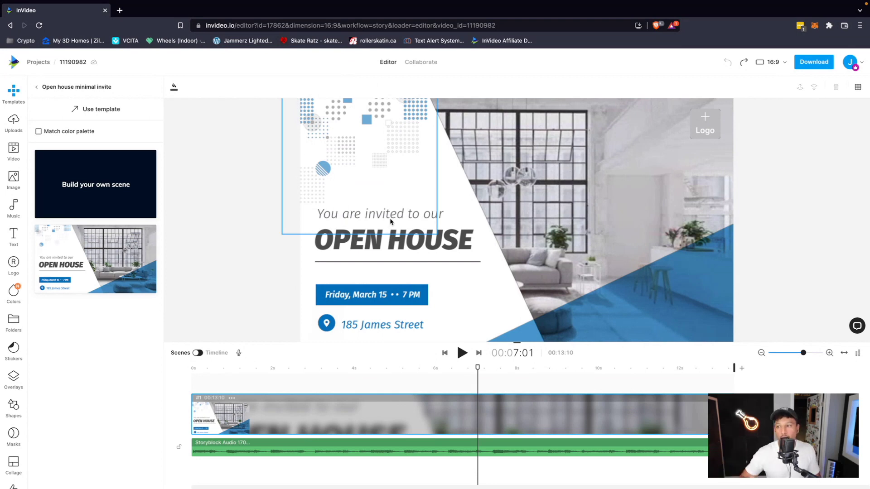
Step: Move the dotted decoration over the photo, then undo to restore its top-left position
left_click(394, 138)
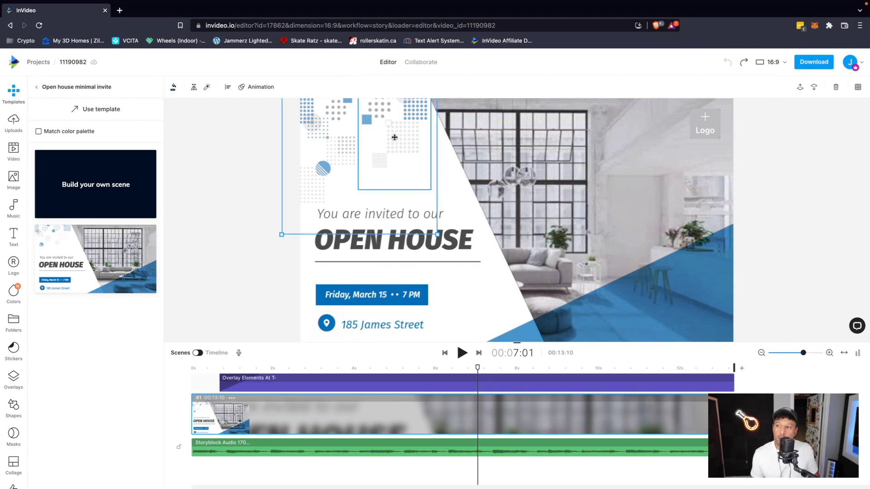
left_click_drag(394, 137, 615, 204)
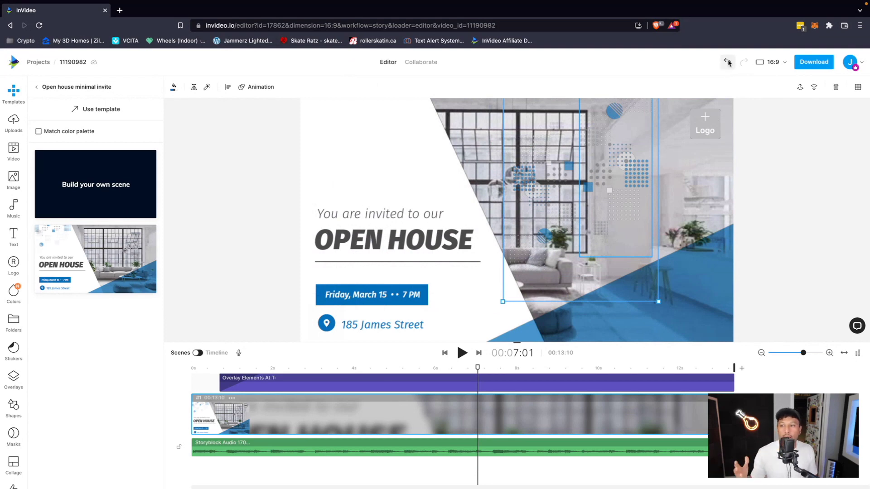
left_click(728, 62)
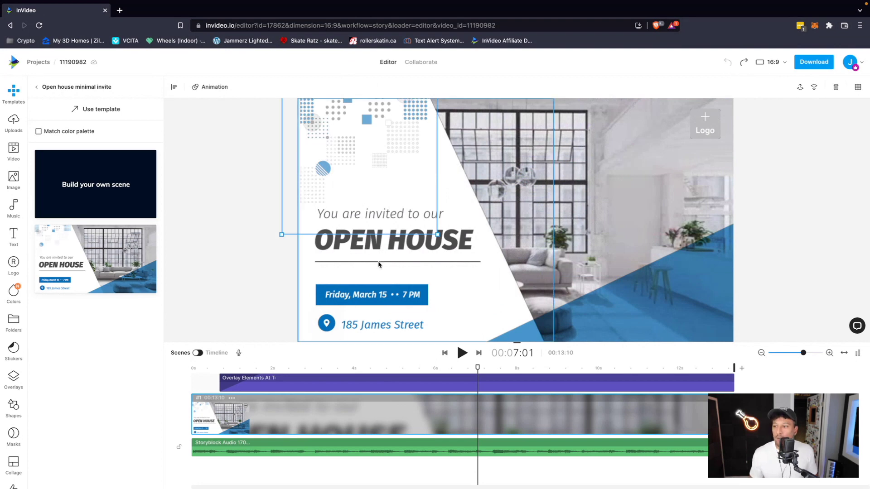
Step: Change the date line from March 15, 7 PM to 'Friday, March 20 @ 2 PM'
left_click(384, 298)
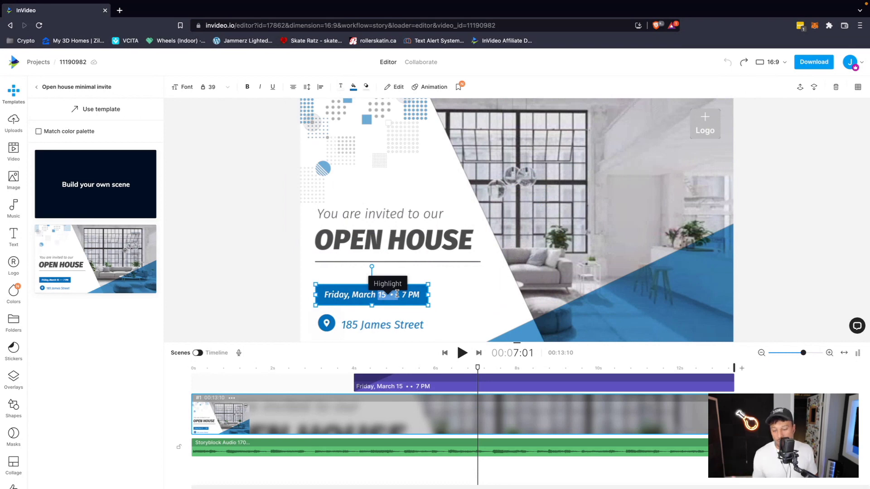
type("20")
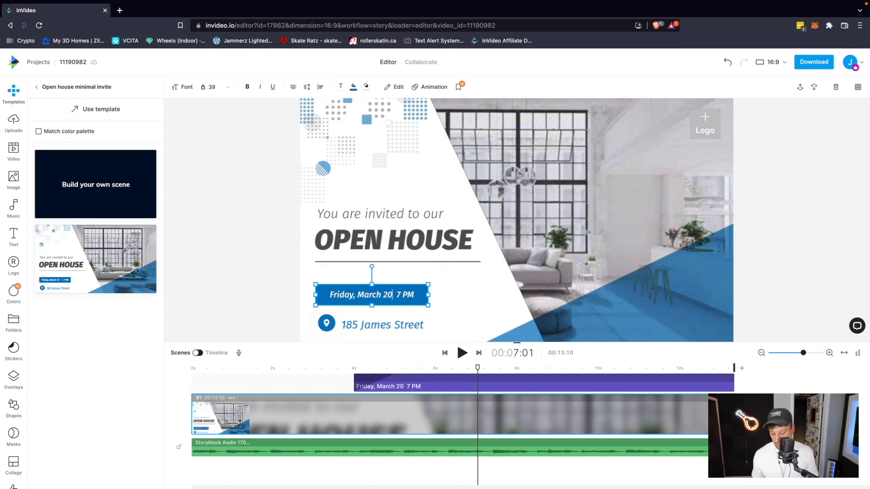
type(" @")
key("BackSpace")
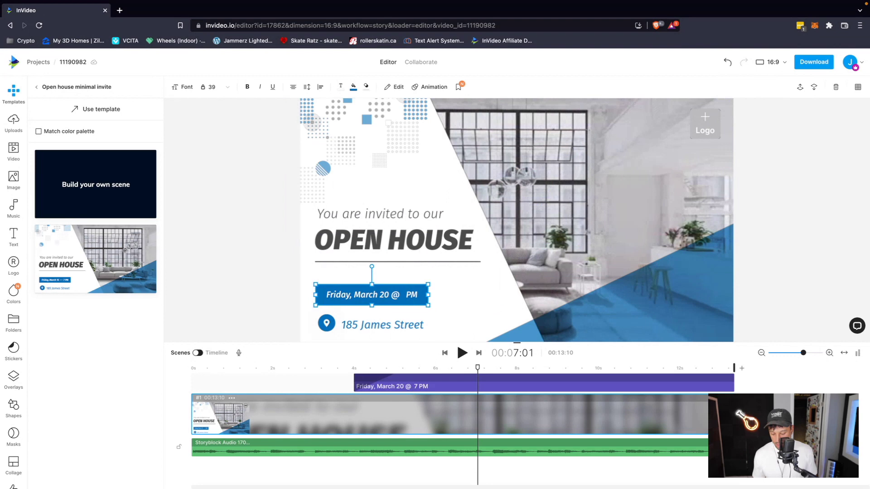
type("2")
left_click(472, 282)
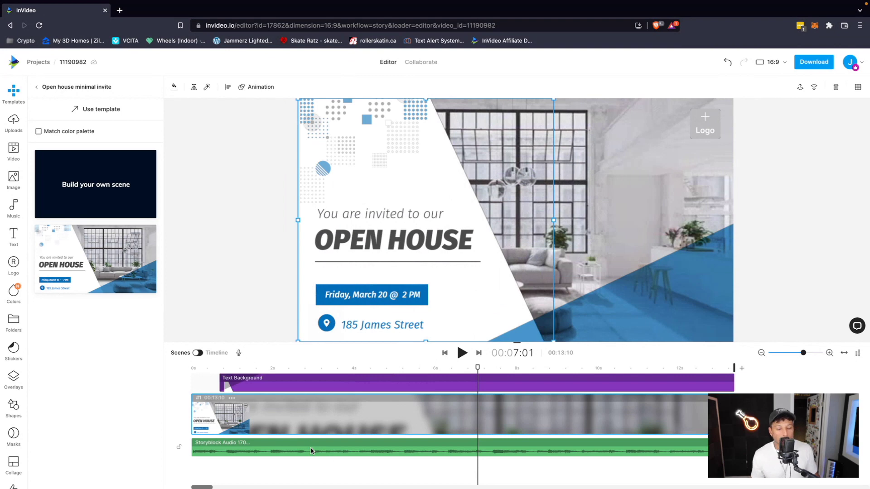
double_click(349, 413)
scroll(338, 417, "down", 5)
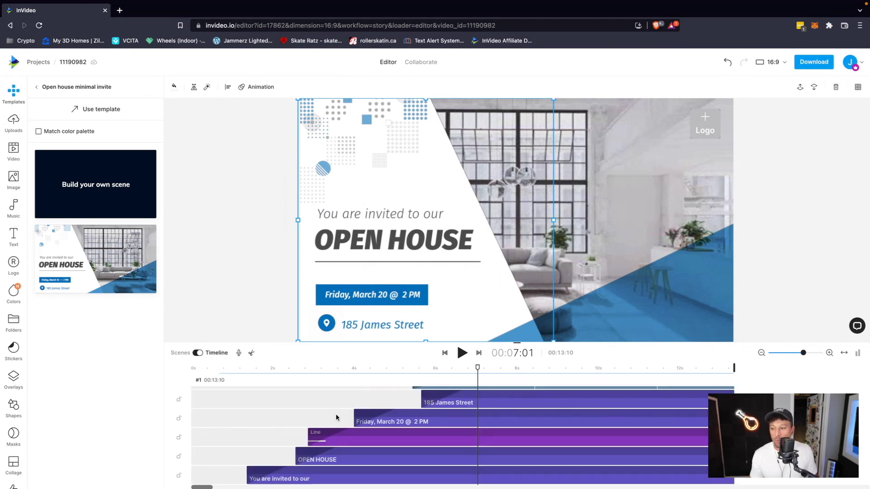
scroll(338, 416, "up", 4)
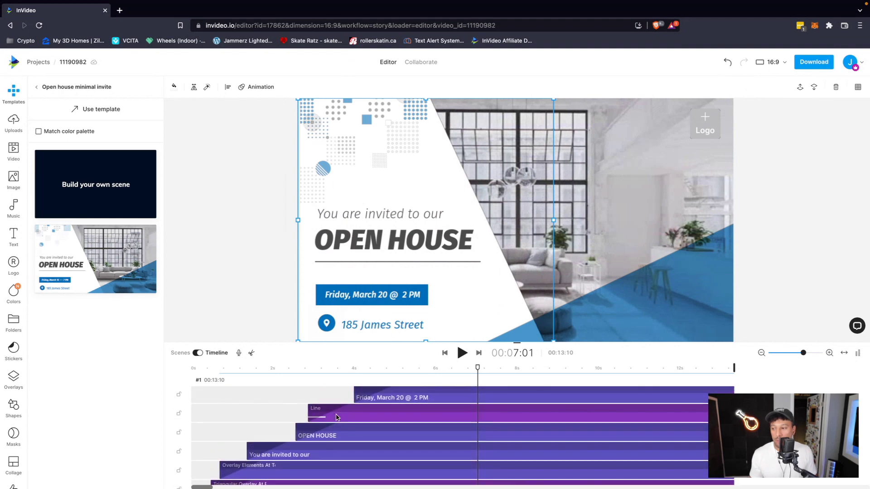
left_click_drag(481, 372, 479, 393)
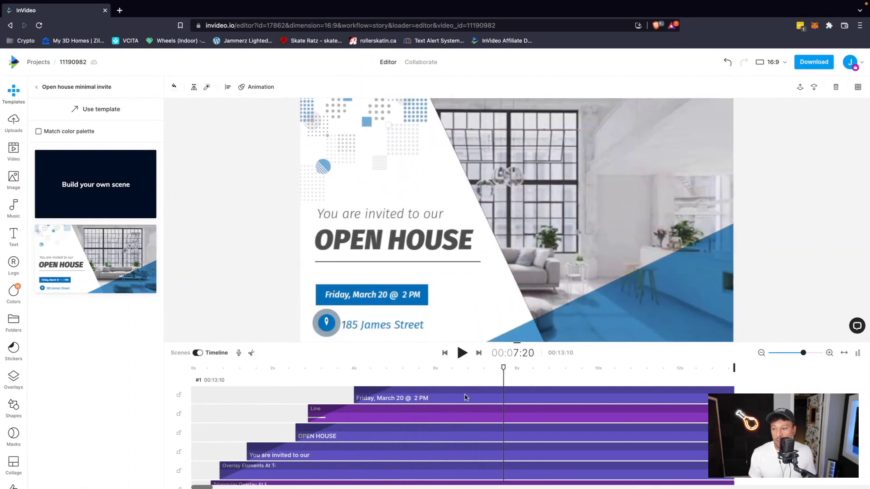
left_click(443, 398)
left_click(432, 414)
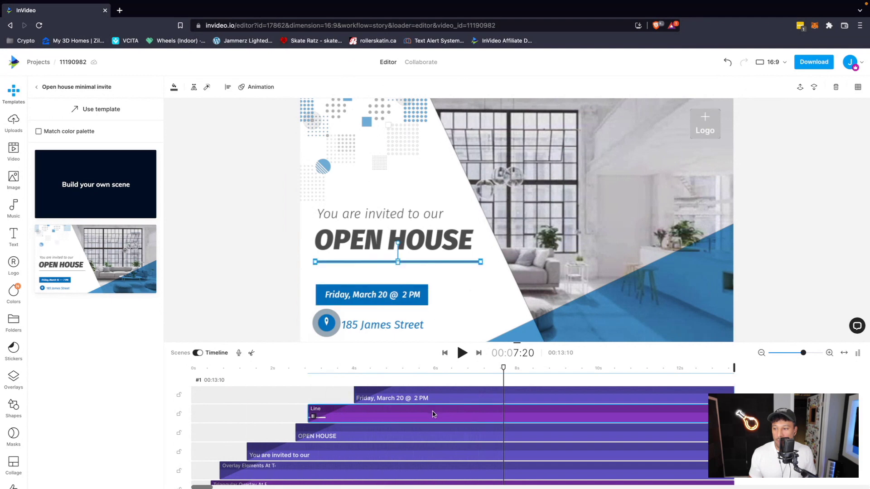
left_click(421, 431)
left_click(409, 453)
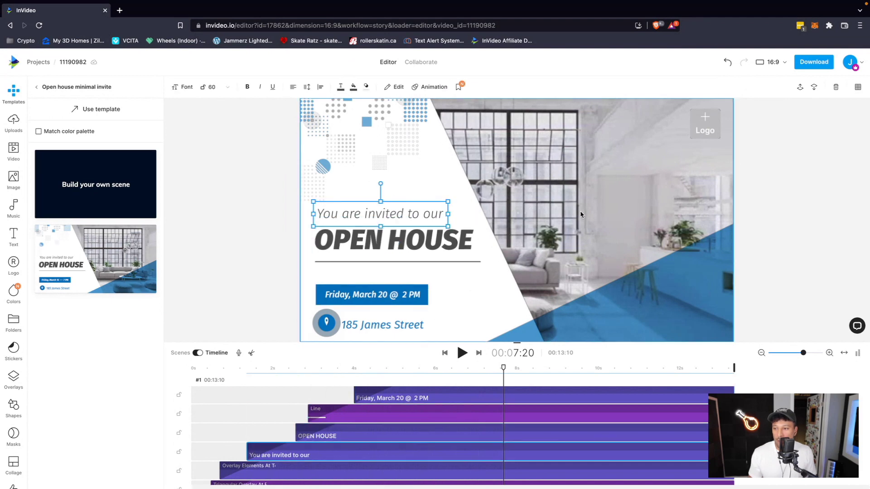
left_click(598, 256)
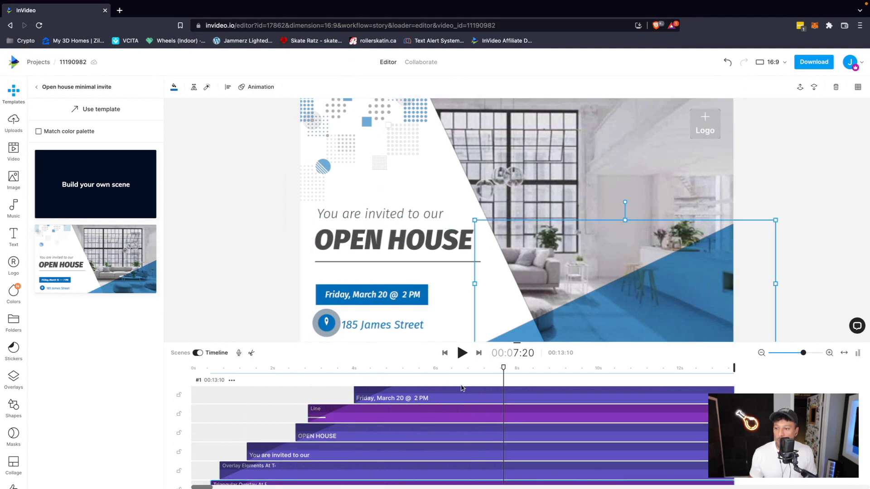
left_click(199, 353)
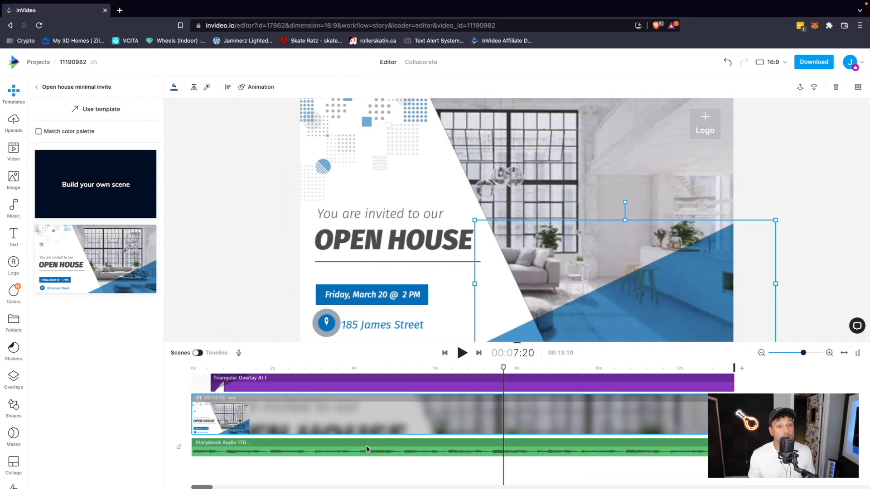
left_click(579, 163)
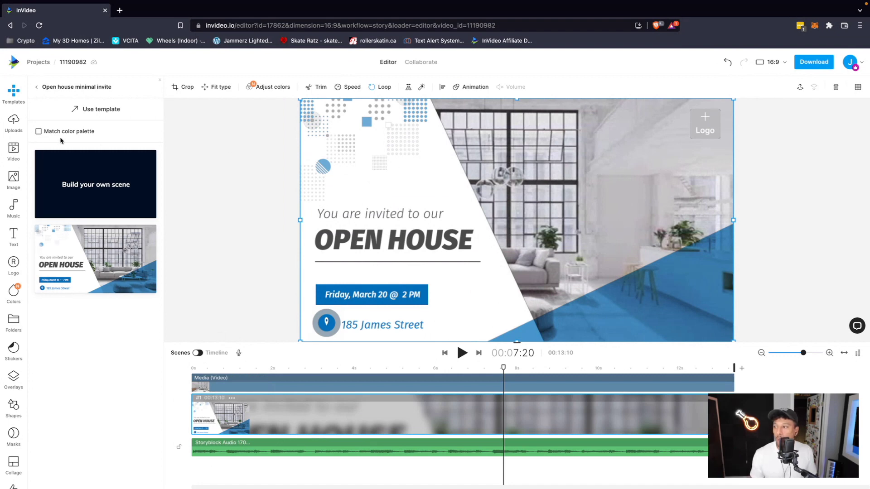
Step: Show Uploads and start uploading Asset 4-100.jpg and other images, then cancel the picker
left_click(14, 120)
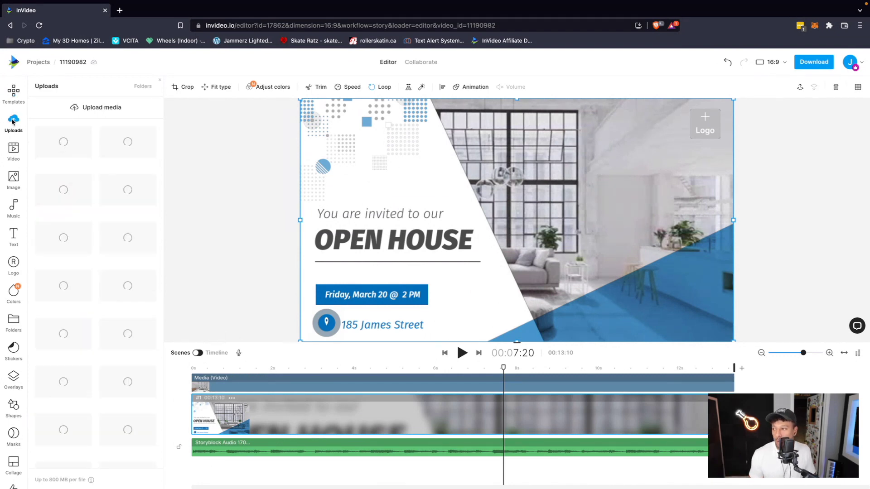
left_click(100, 111)
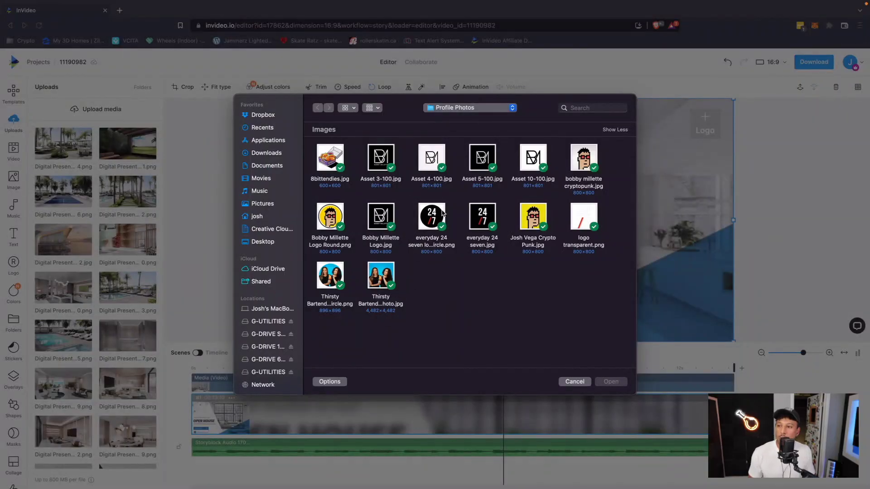
left_click(429, 163)
left_click_drag(426, 297, 602, 155)
left_click(583, 385)
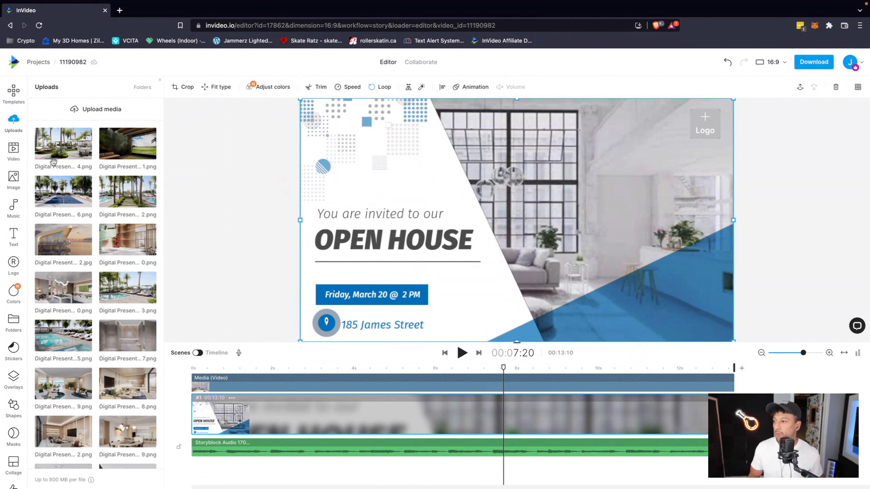
Step: Replace the background video with the uploaded Digital Presentation 8 interior photo
scroll(115, 284, "down", 4)
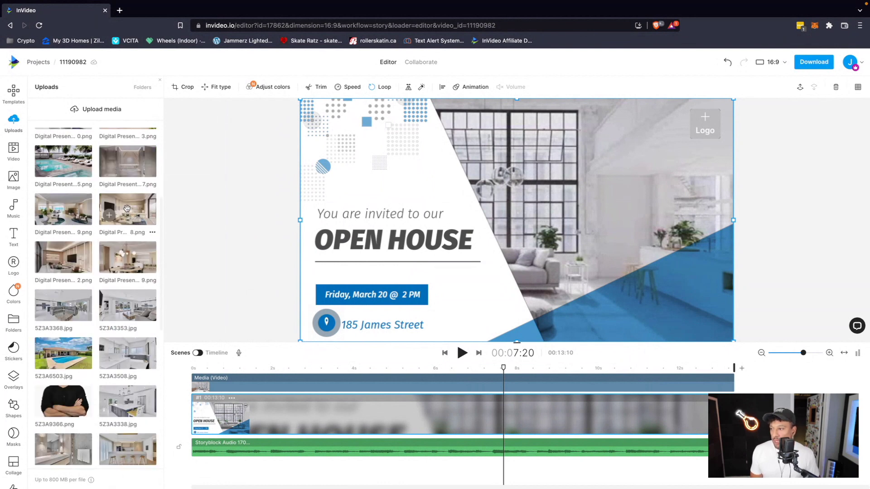
left_click_drag(127, 209, 590, 171)
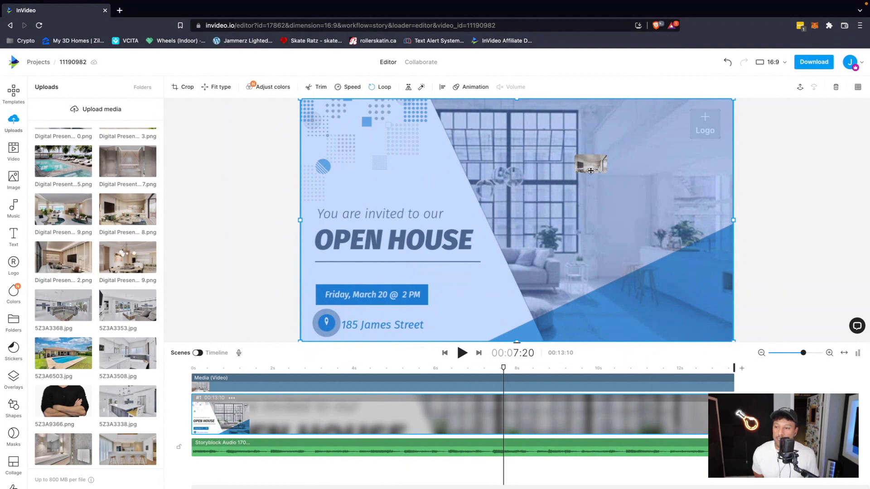
left_click_drag(590, 170, 572, 173)
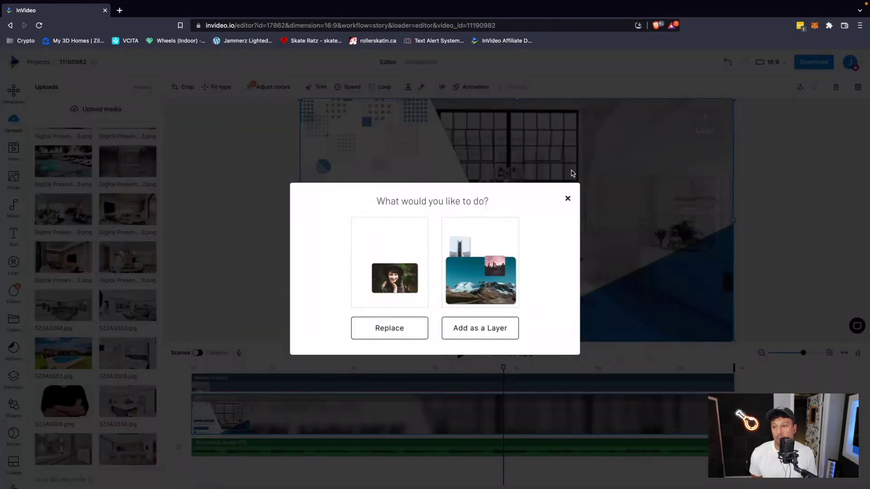
left_click(389, 334)
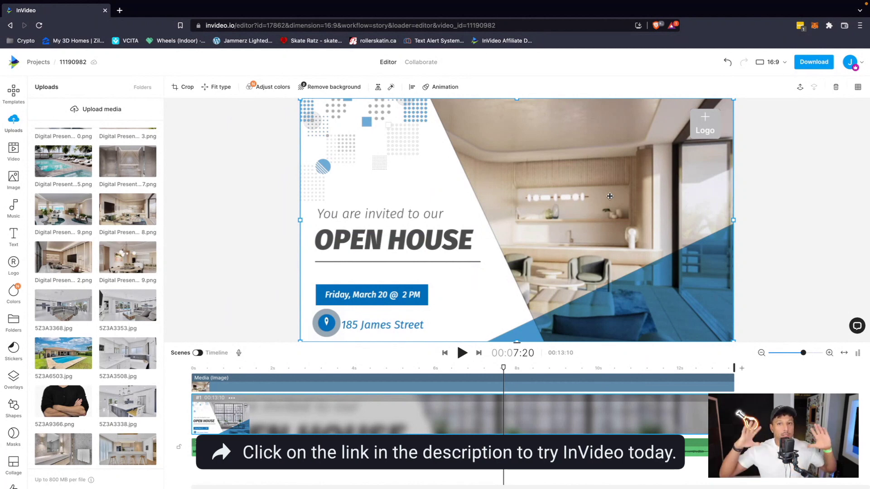
Step: Fill the date box black (#000000) and apply black to all blue elements with Change all
left_click(391, 289)
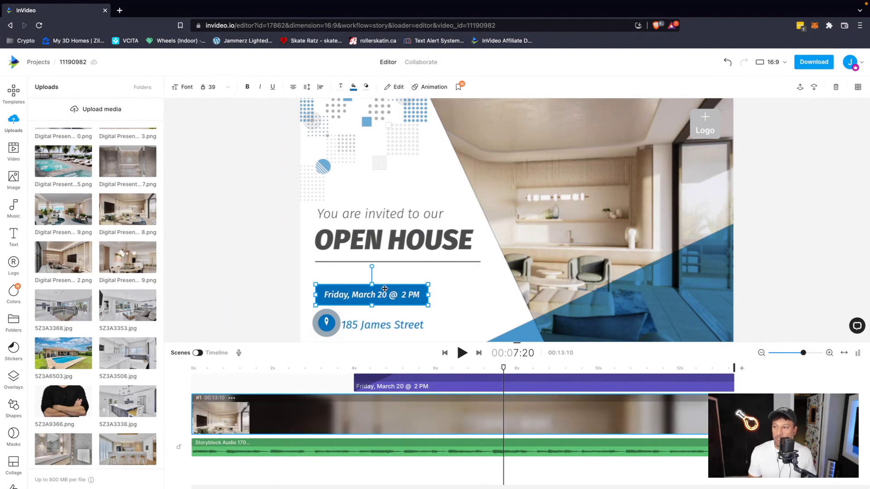
left_click(353, 89)
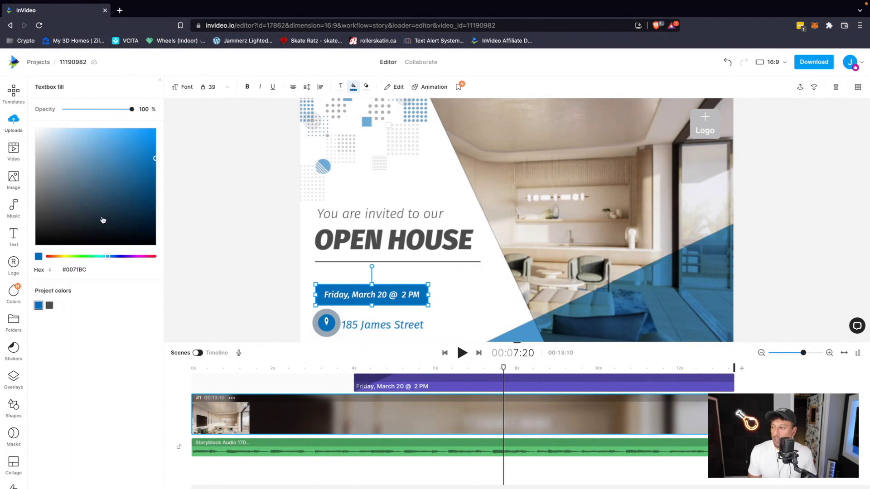
left_click(38, 256)
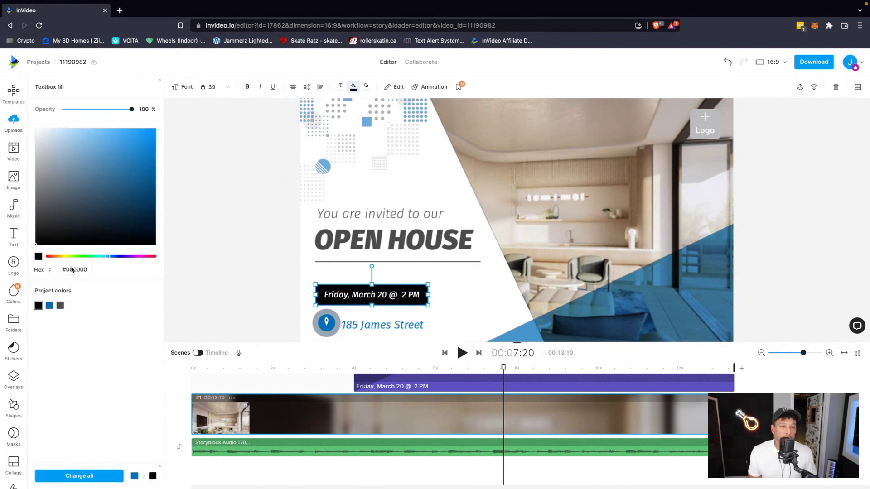
left_click(100, 480)
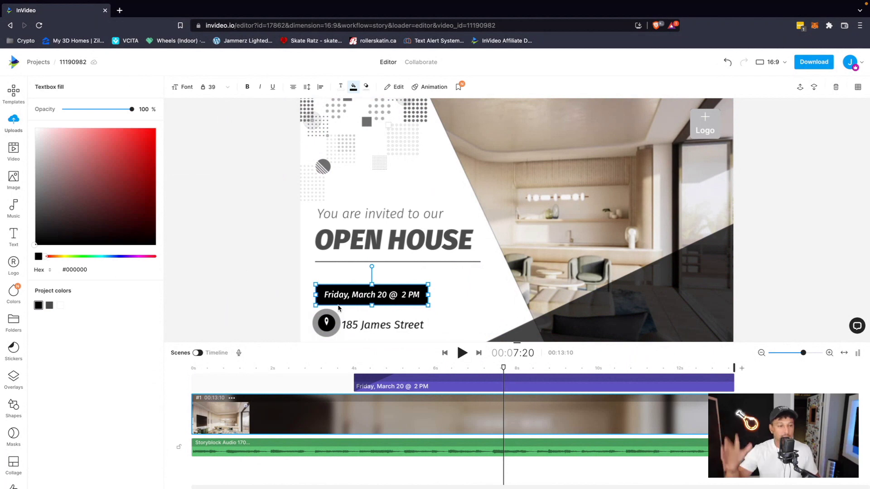
left_click(264, 256)
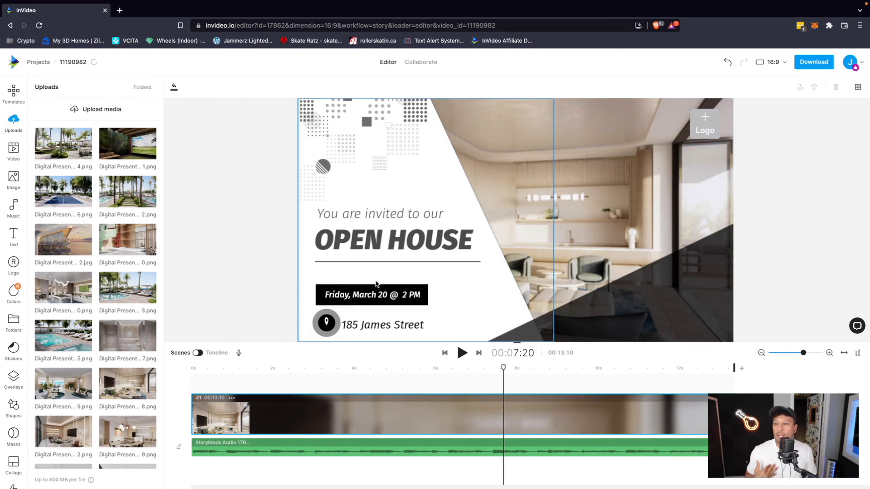
Step: Add the CompassLogo to the top-right corner of all scenes and enlarge it slightly
left_click(707, 129)
left_click(263, 204)
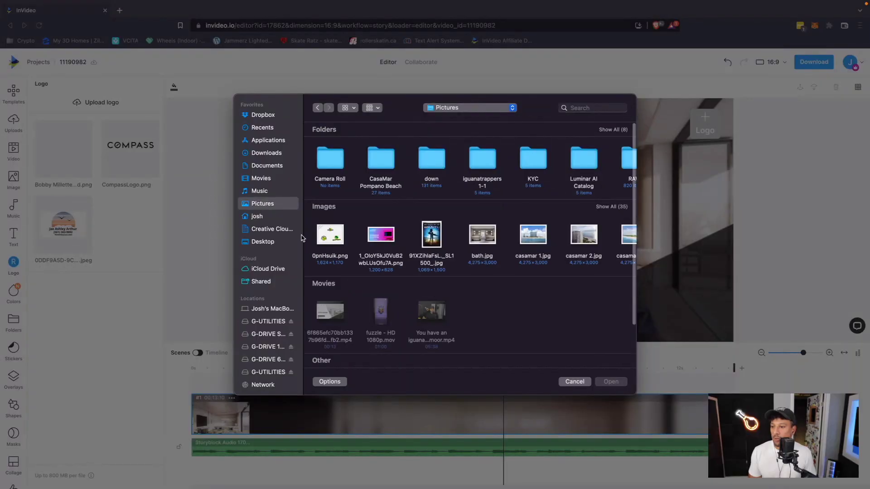
left_click(612, 130)
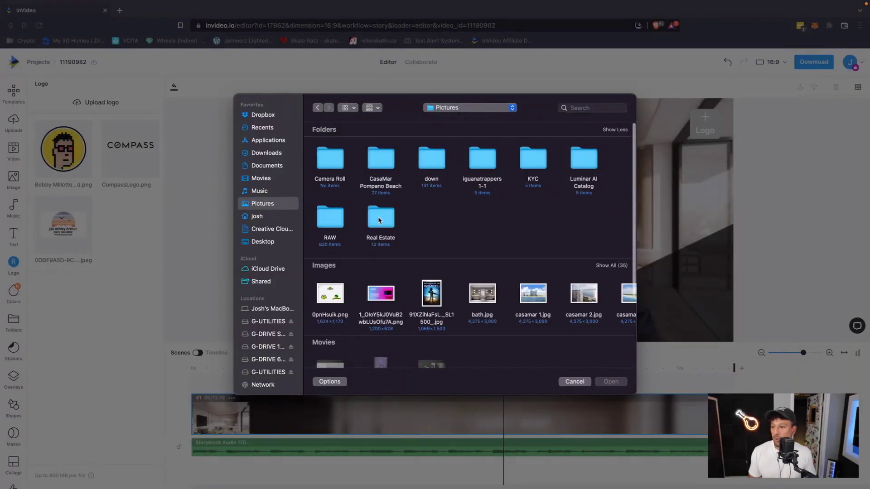
key("Escape")
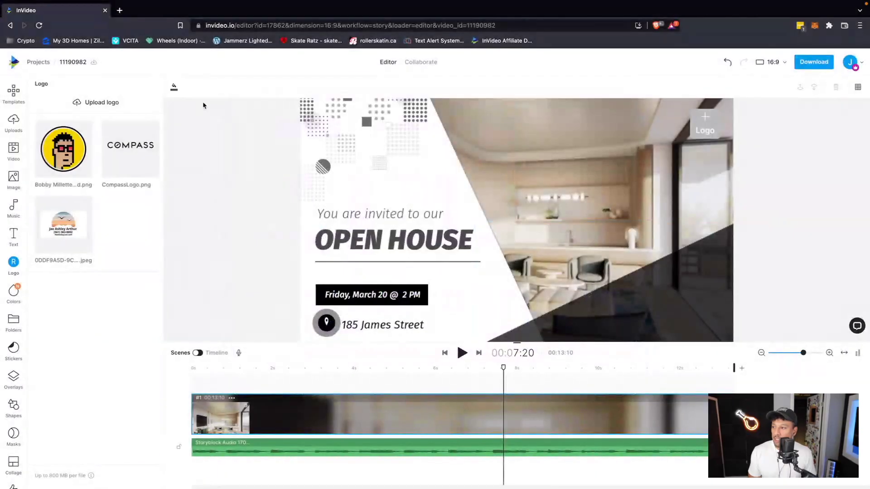
left_click(127, 144)
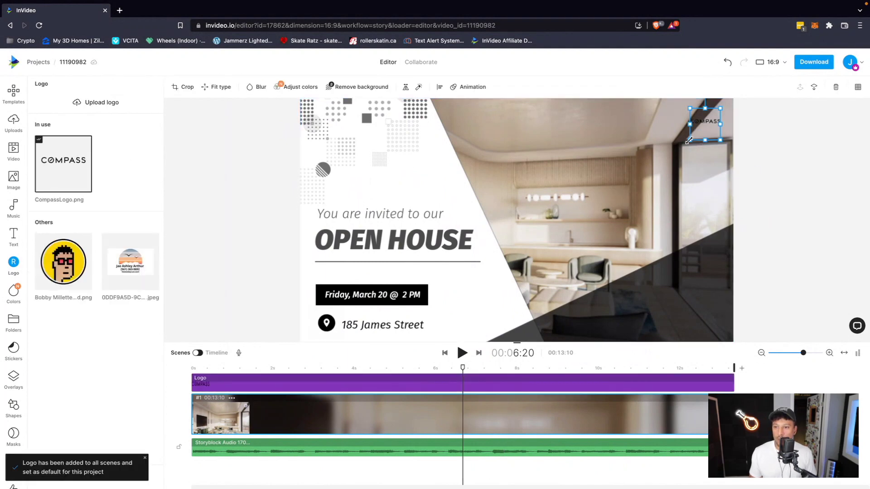
left_click_drag(689, 140, 676, 154)
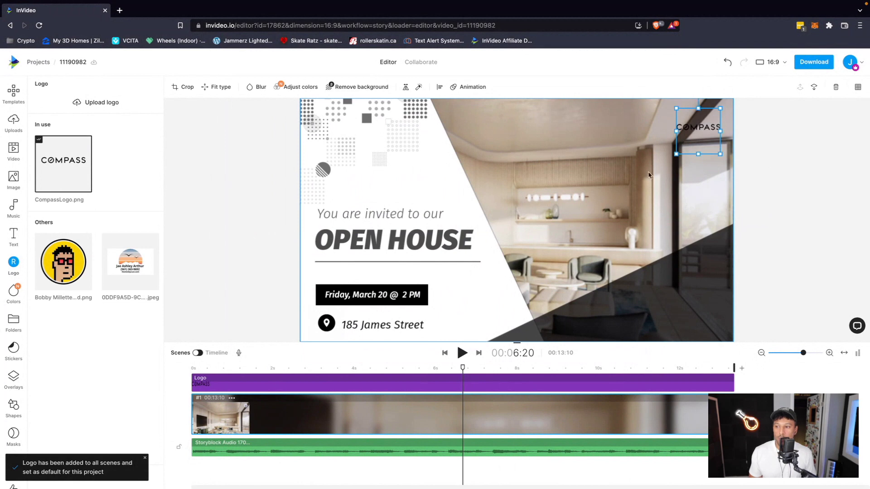
left_click(266, 282)
Step: Play the video from the start and pause to check the logo
left_click_drag(270, 375, 200, 381)
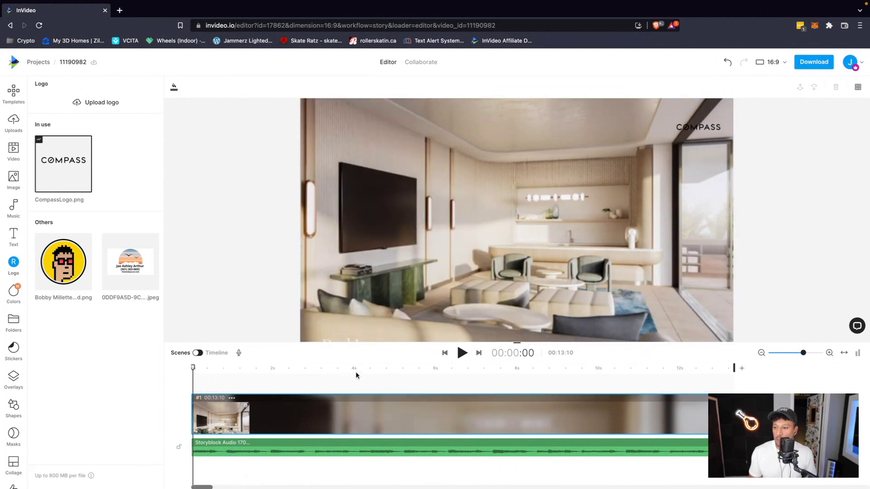
left_click(462, 353)
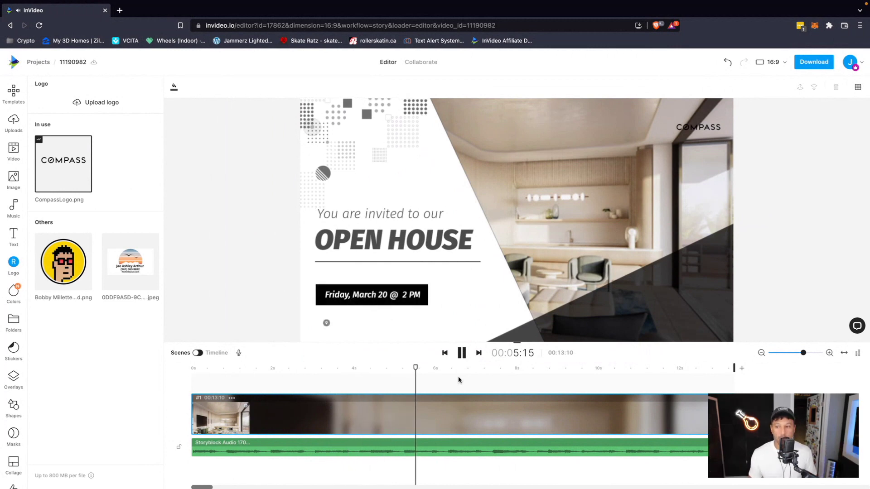
key("space")
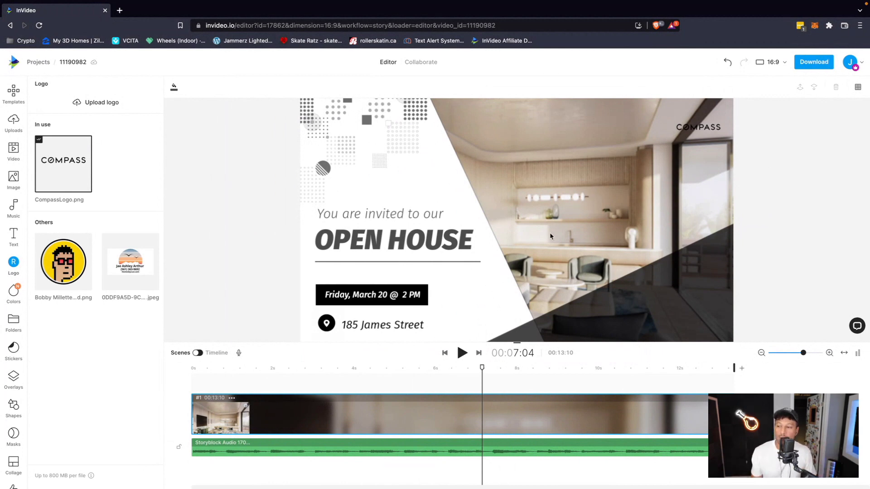
Step: Give the background room photo a Zoom > In in-place animation
double_click(323, 416)
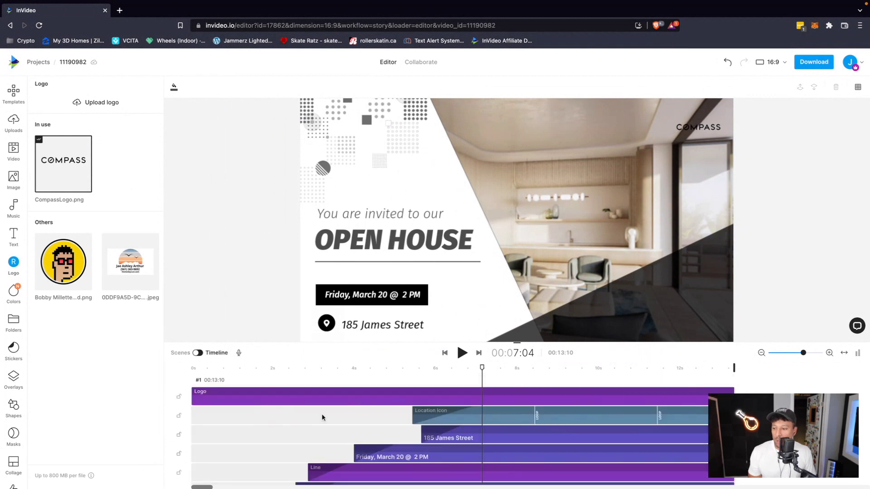
left_click(560, 224)
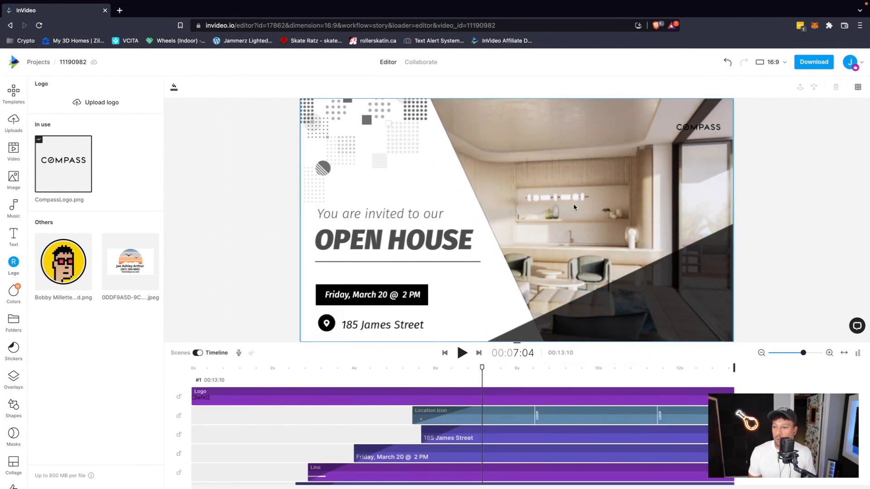
scroll(288, 452, "down", 1)
scroll(288, 452, "down", 3)
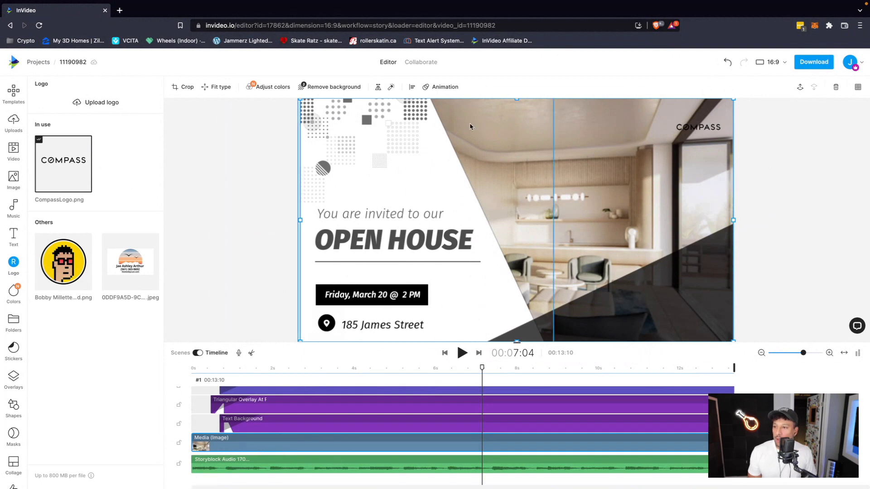
left_click(440, 87)
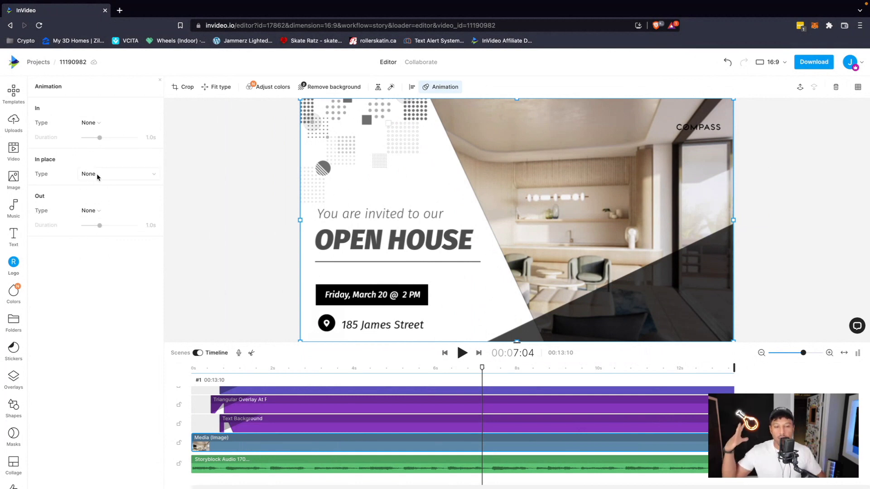
left_click(111, 173)
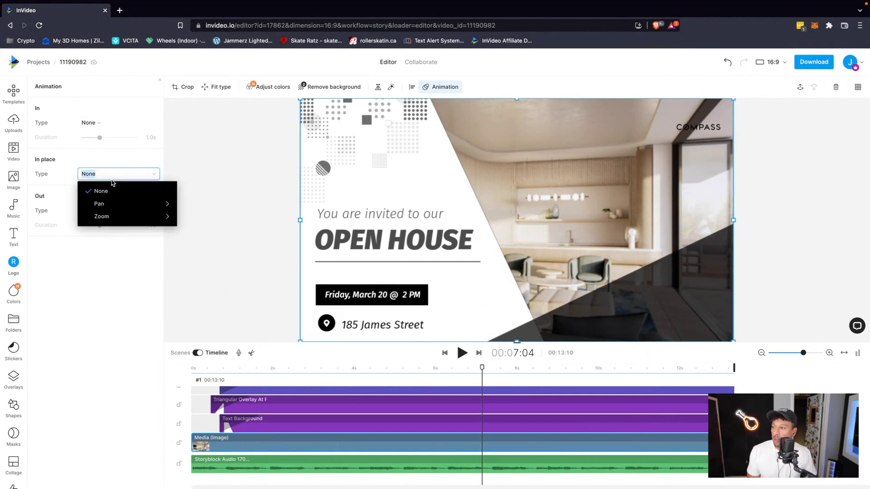
mouse_move(108, 204)
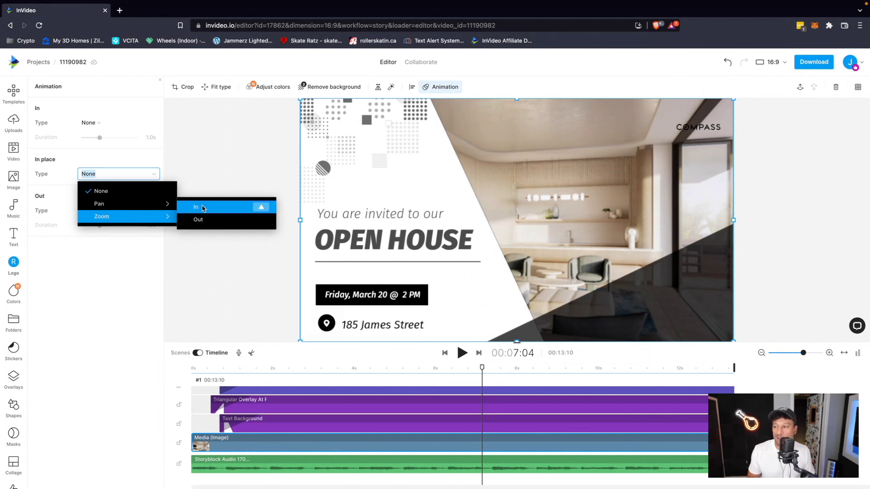
left_click(202, 208)
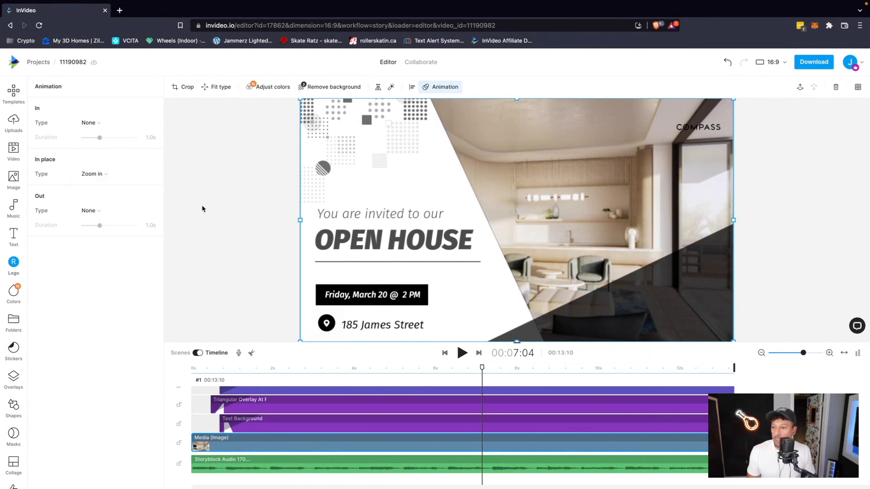
Step: Play the invite from the very start to preview the zoom
left_click(225, 369)
left_click(193, 379)
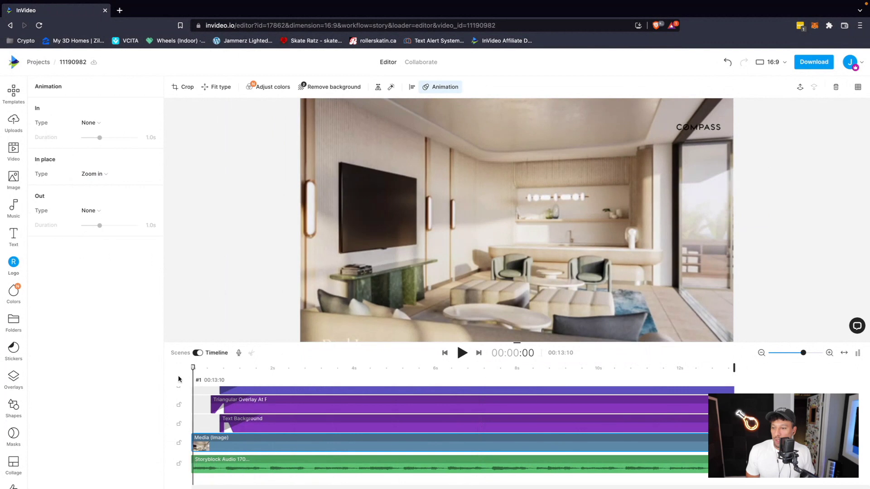
key("space")
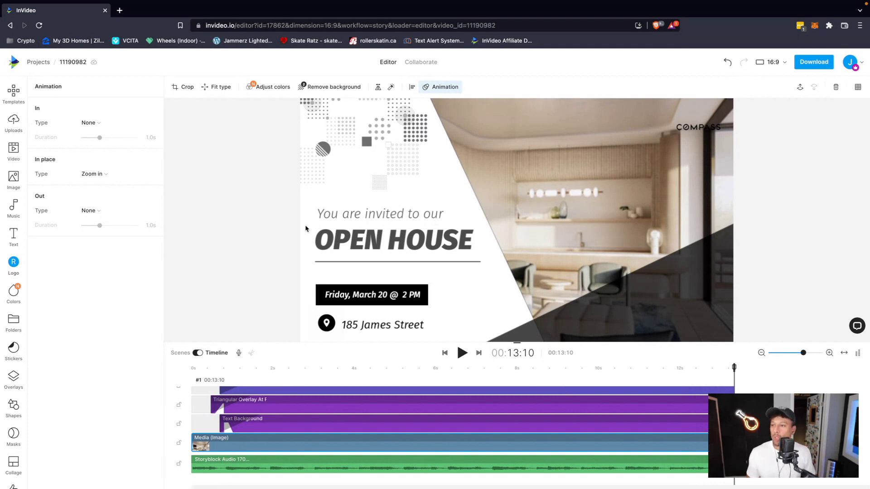
Step: Export the open house invite at 1080p resolution
left_click(819, 66)
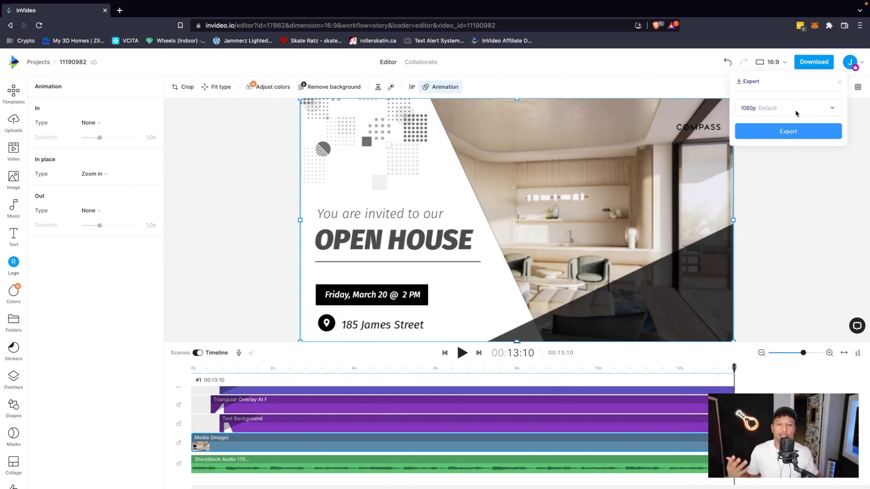
left_click(796, 111)
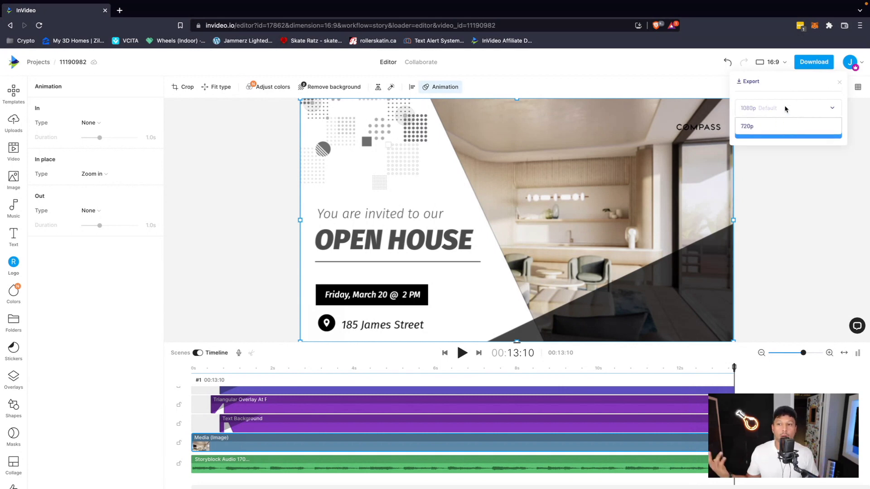
left_click(785, 109)
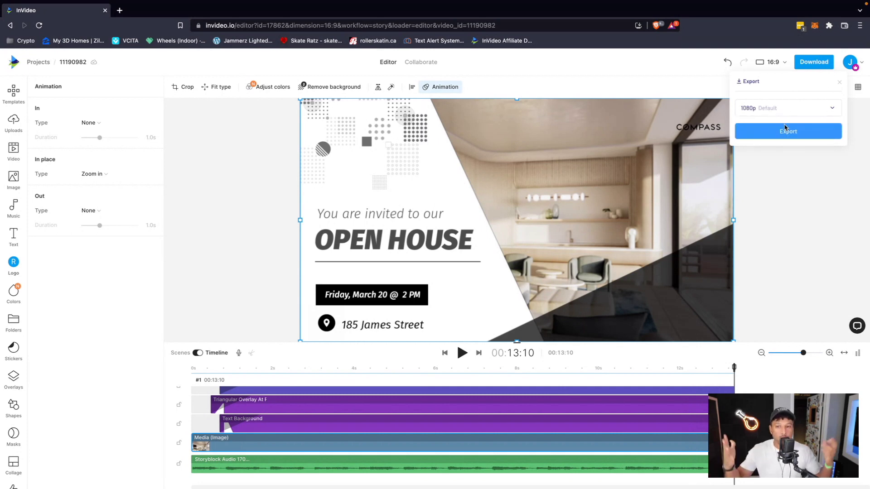
left_click(776, 134)
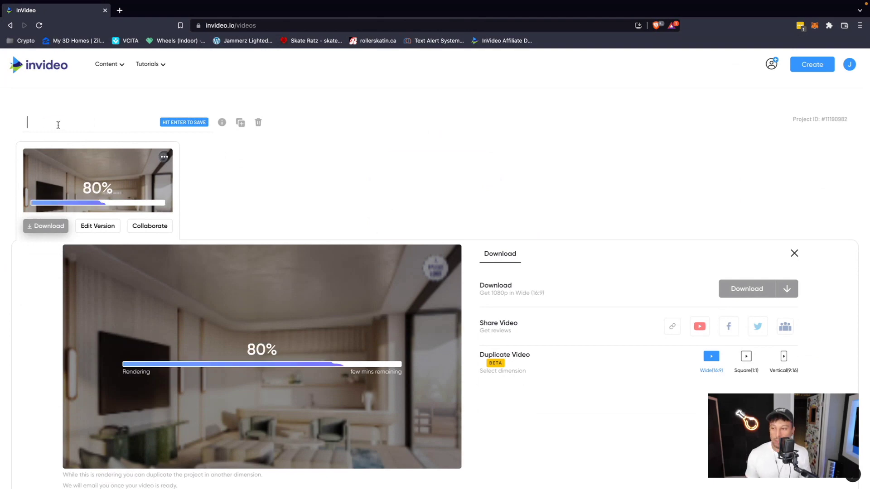
Step: Title the project 'Modern Listing' while the render finishes
type("Modern Li")
type("sting")
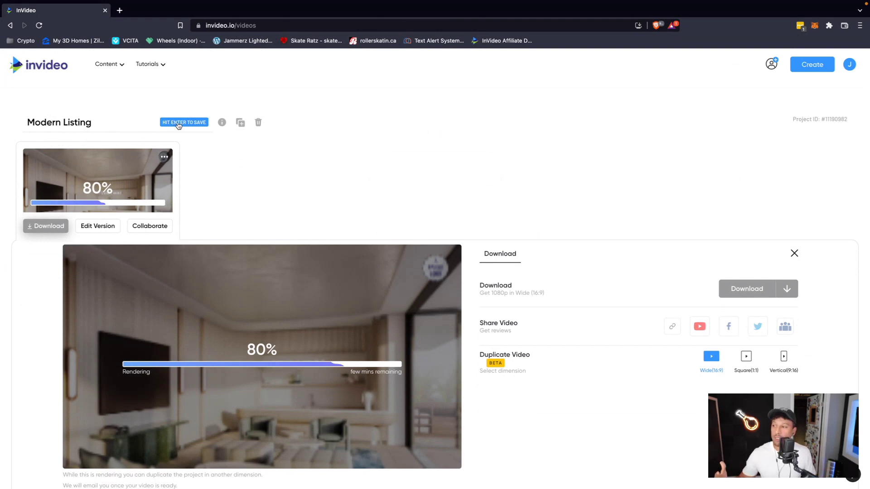
key("Return")
scroll(568, 356, "down", 1)
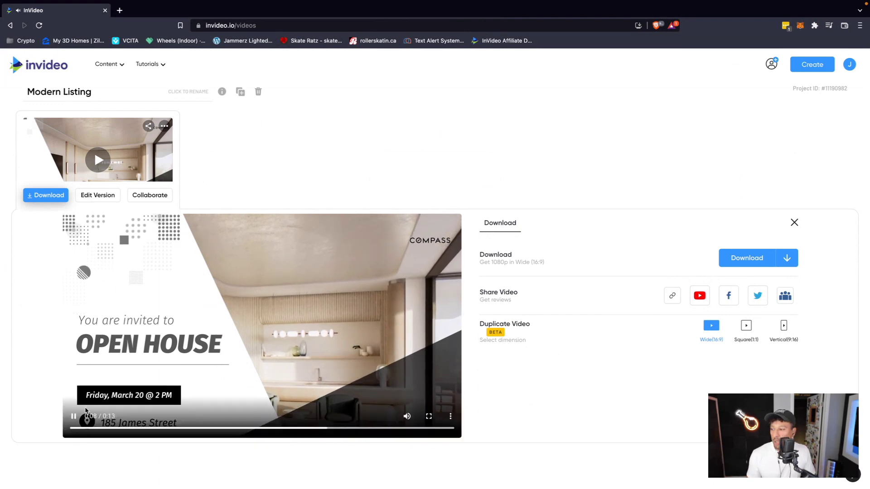
Step: Pause the finished preview and create a Vertical (9:16) duplicate of the video
left_click(74, 417)
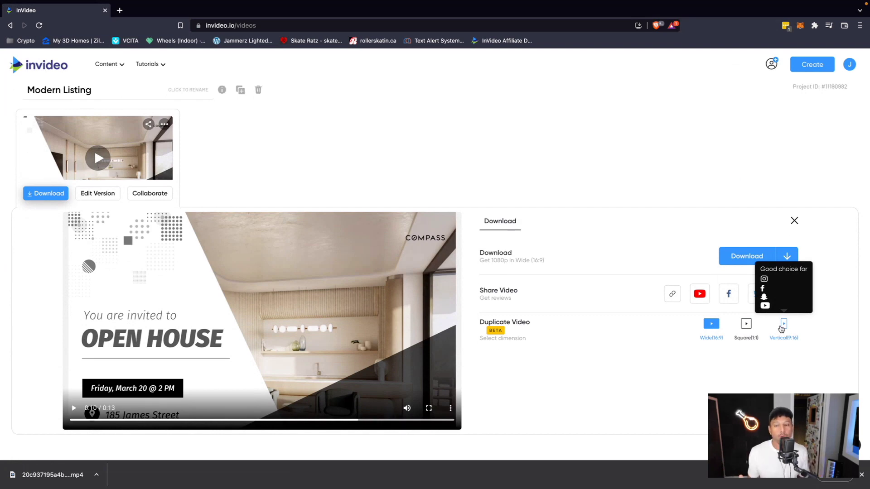
left_click(783, 324)
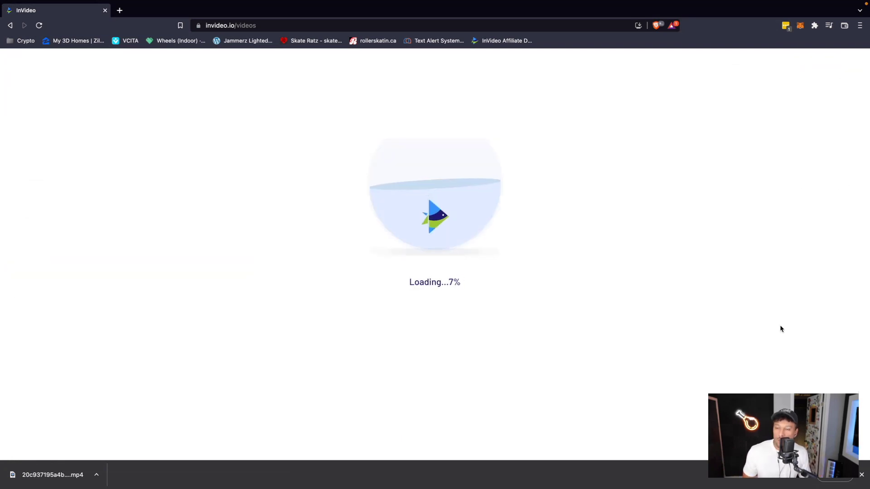